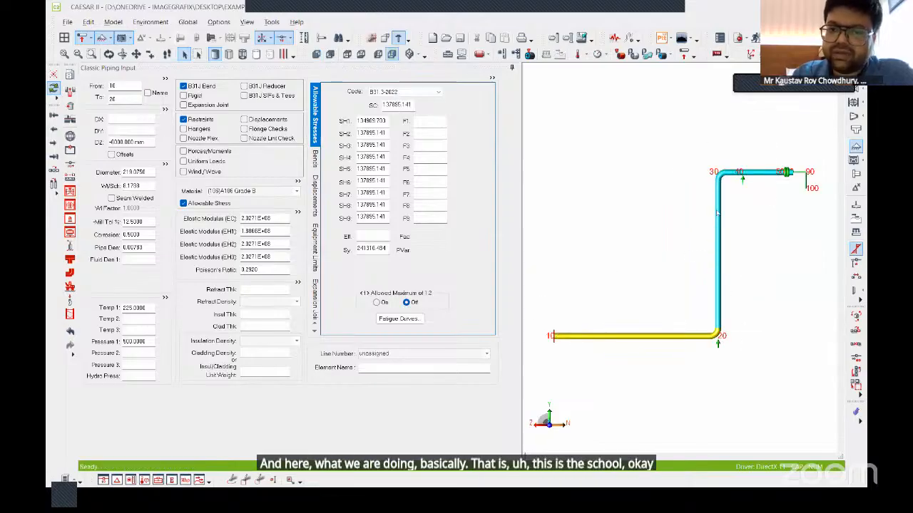
# Step: Examine the piping model's rest supports at nodes 20 and 40 and the equipment connection at node 100
pyautogui.moveTo(735, 181)
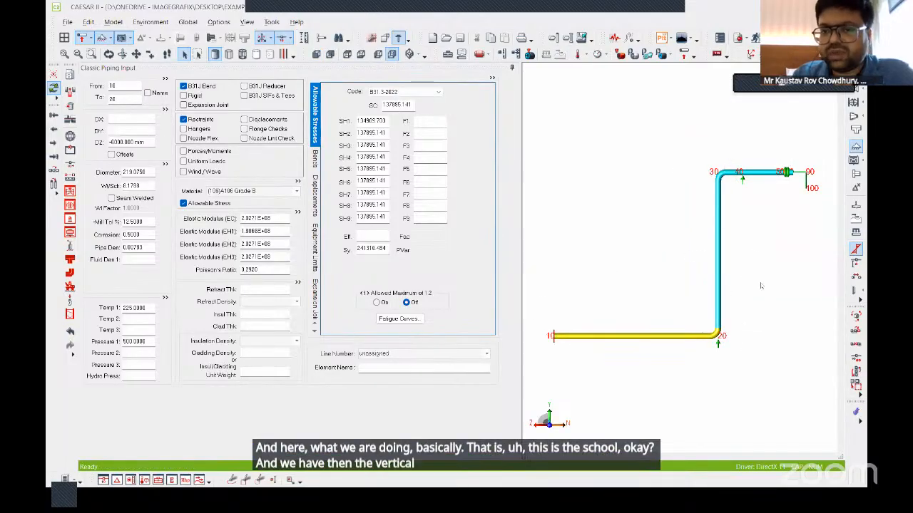
pyautogui.scroll(3, 760, 192)
pyautogui.scroll(-3, 760, 193)
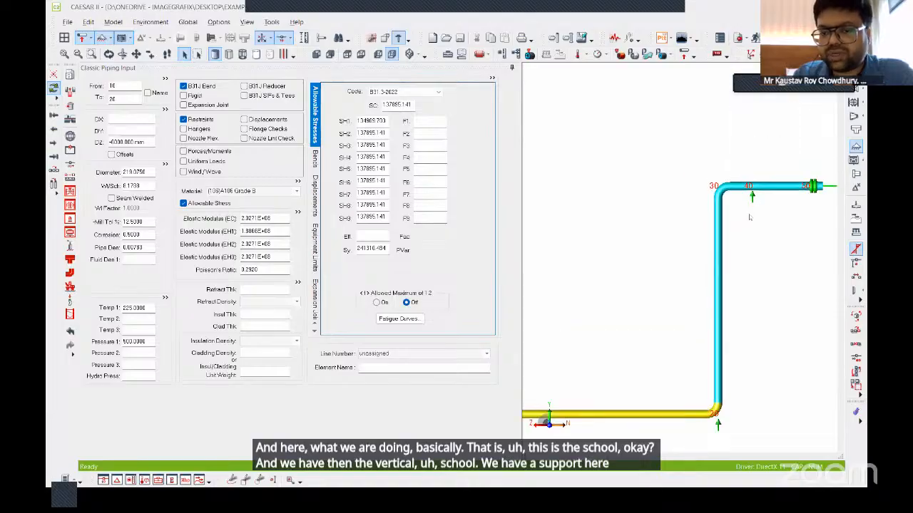
pyautogui.moveTo(715, 417)
pyautogui.scroll(5, 717, 420)
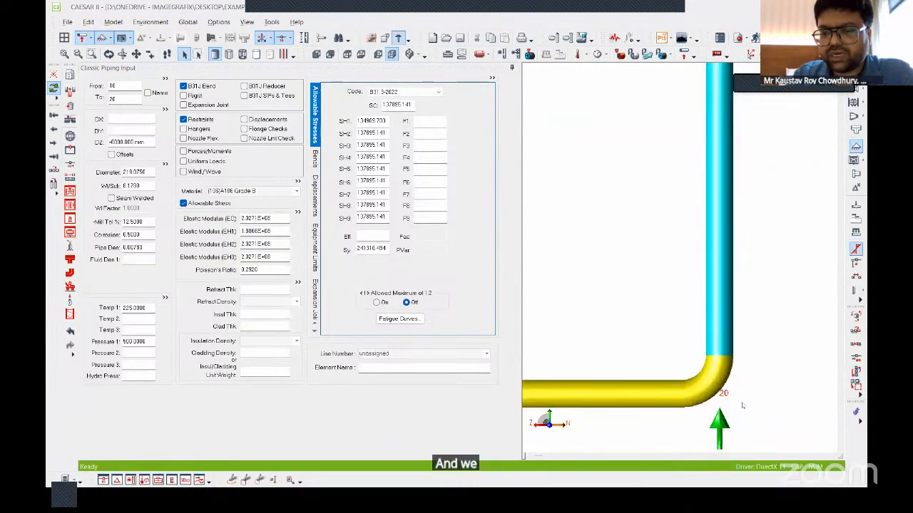
pyautogui.scroll(-5, 742, 403)
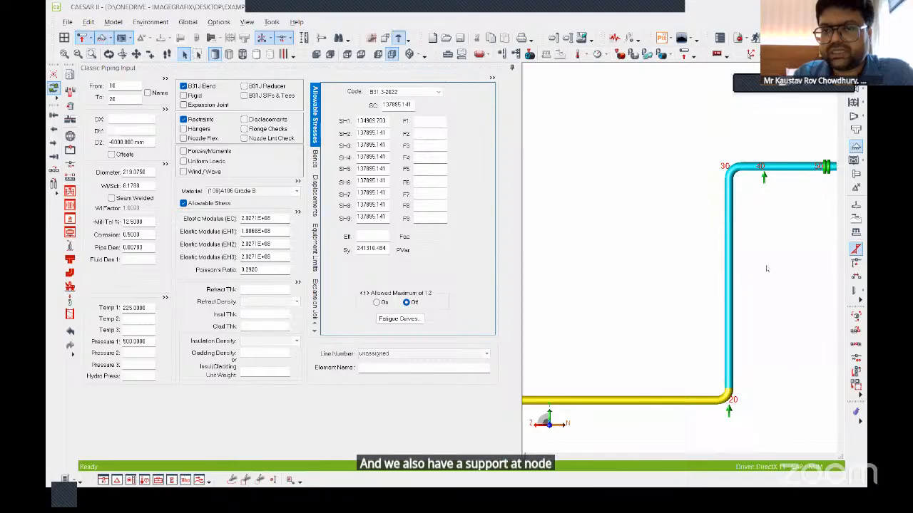
pyautogui.moveTo(765, 265); pyautogui.dragTo(678, 282, button='middle')
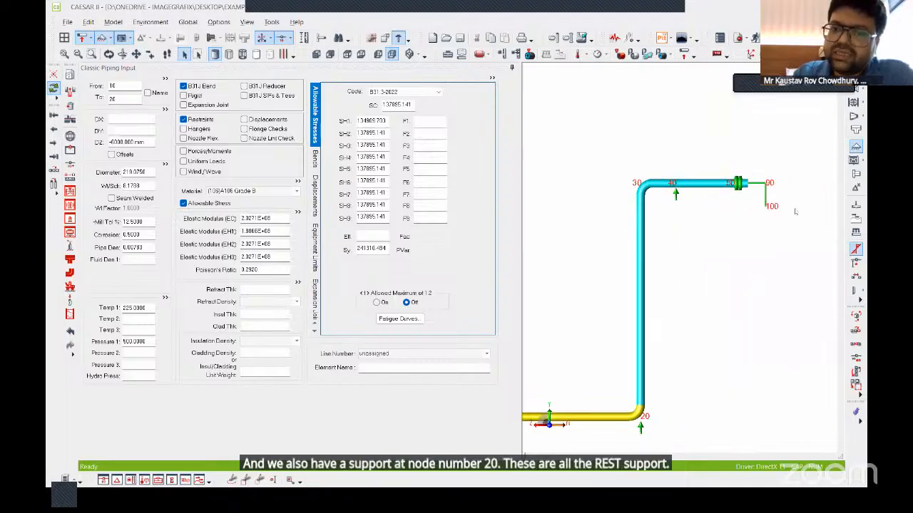
pyautogui.moveTo(767, 207)
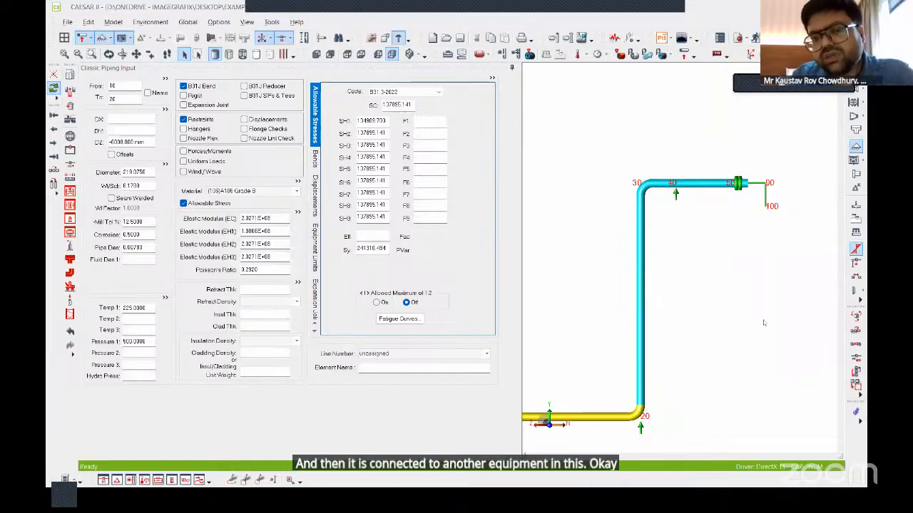
pyautogui.scroll(-3, 763, 323)
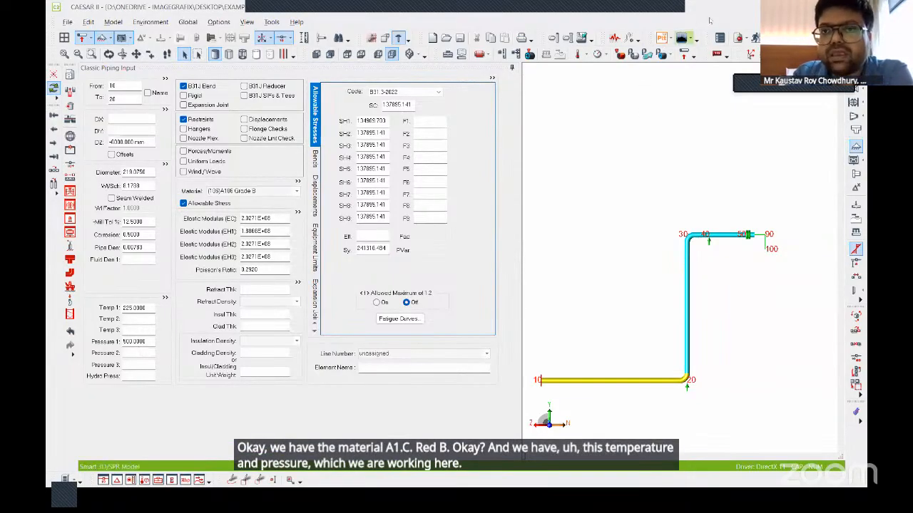
# Step: Run the static analysis of the piping model and open its results in the Static Output Processor
pyautogui.click(736, 38)
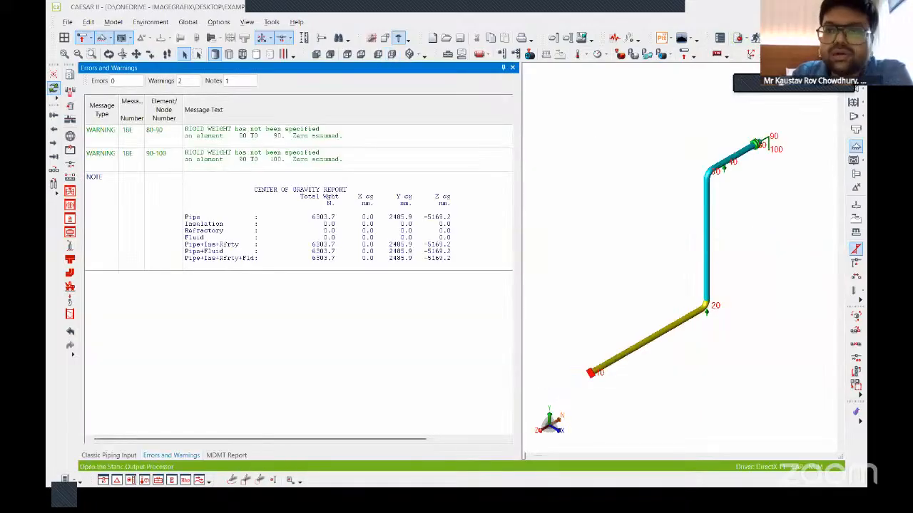
pyautogui.click(755, 40)
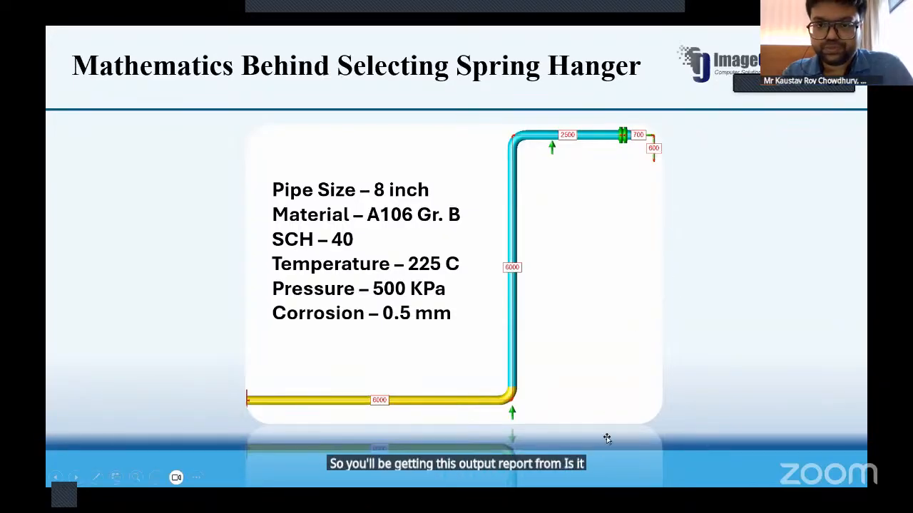
pyautogui.press('Escape')
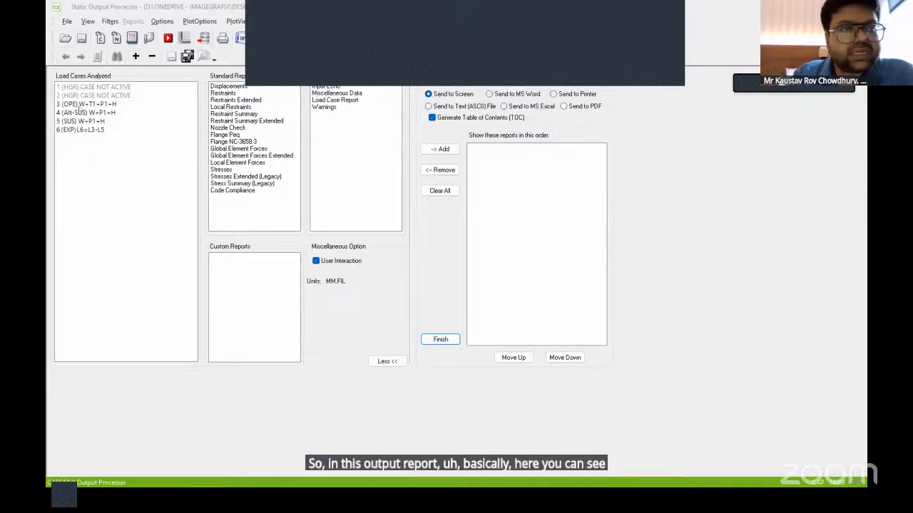
# Step: Display the Restraint Summary Extended report for load cases 3 (OPE) W+T1+P1+H and 5 (SUS) W+P1+H
pyautogui.click(79, 122)
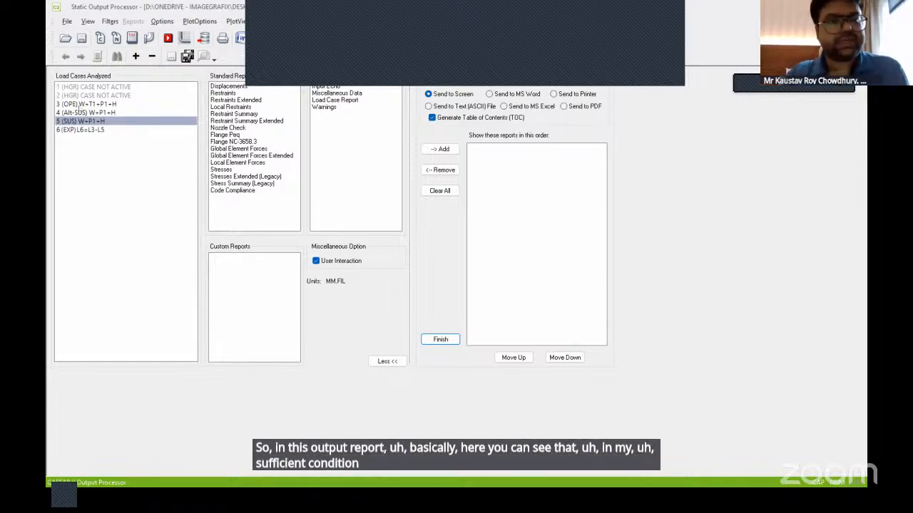
pyautogui.keyDown('ctrl'); pyautogui.click(80, 104); pyautogui.keyUp('ctrl')
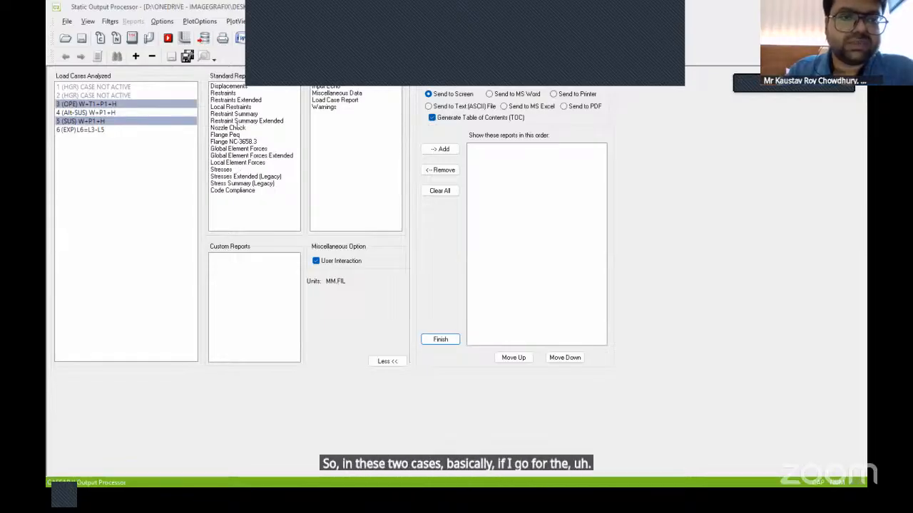
pyautogui.click(238, 121)
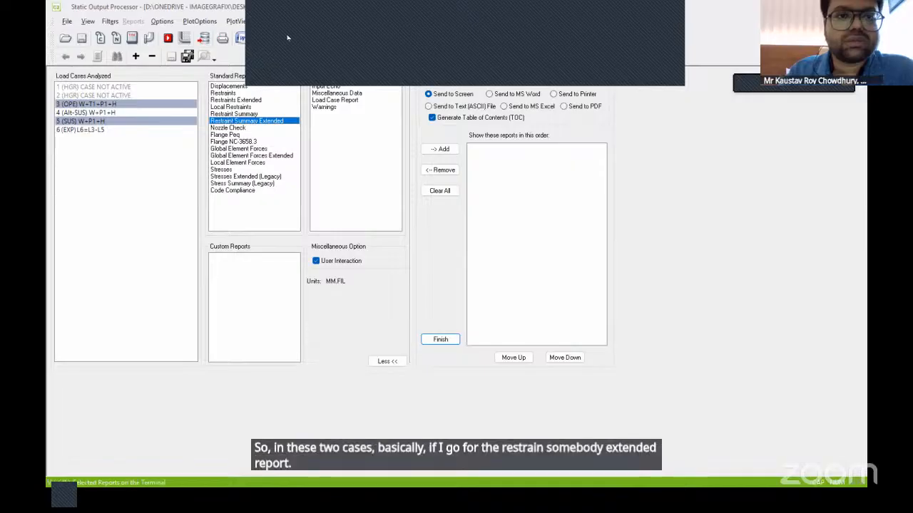
pyautogui.click(309, 38)
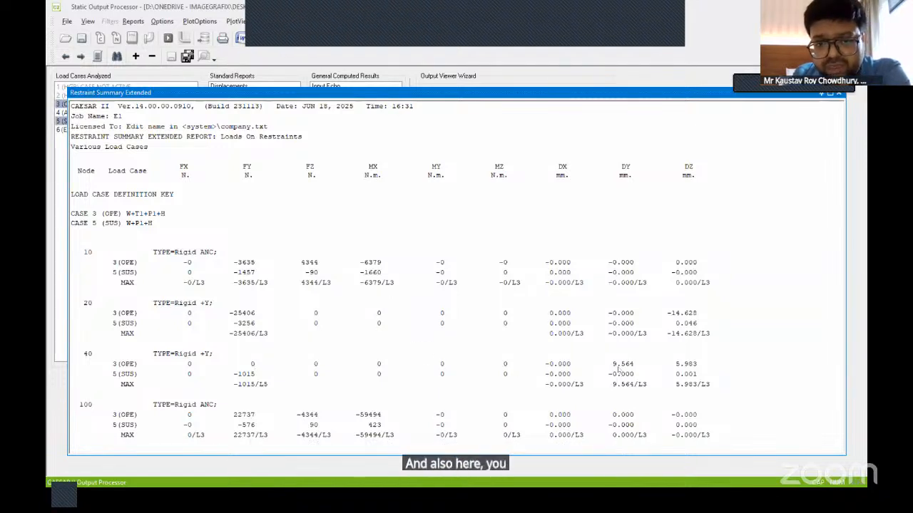
# Step: Check the operating-case vertical displacement DY at node 40 in the restraint report and close the report
pyautogui.click(120, 365)
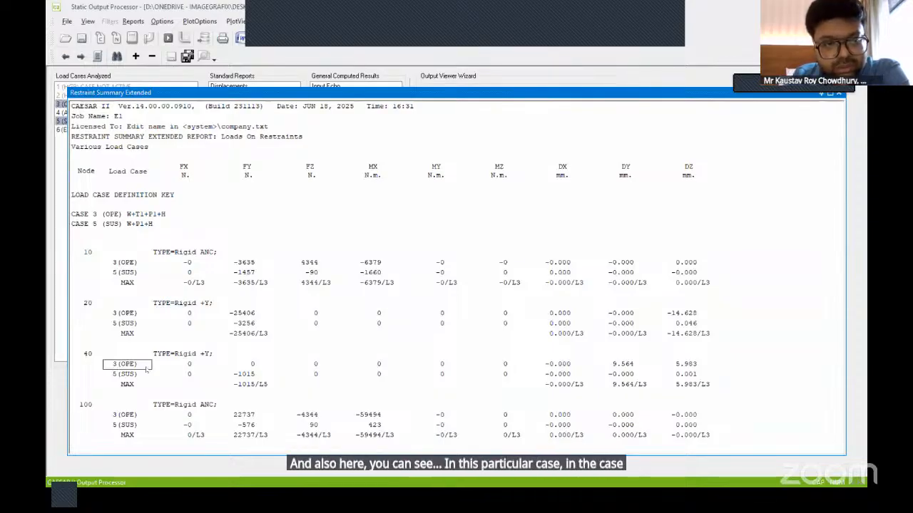
pyautogui.click(617, 365)
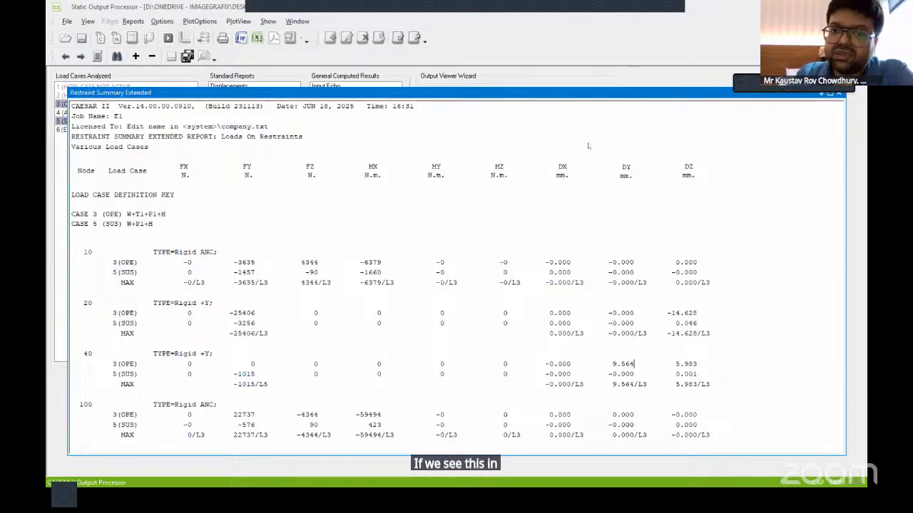
pyautogui.moveTo(840, 95); pyautogui.dragTo(770, 157)
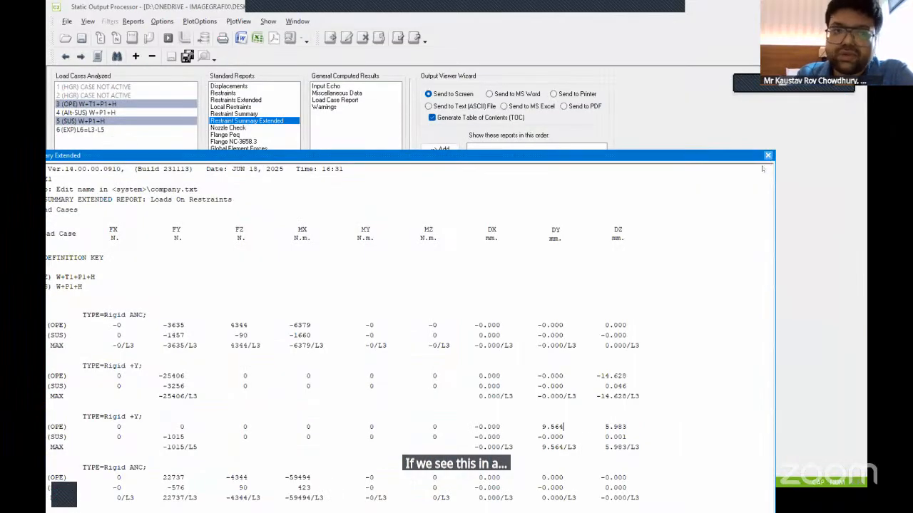
pyautogui.click(767, 156)
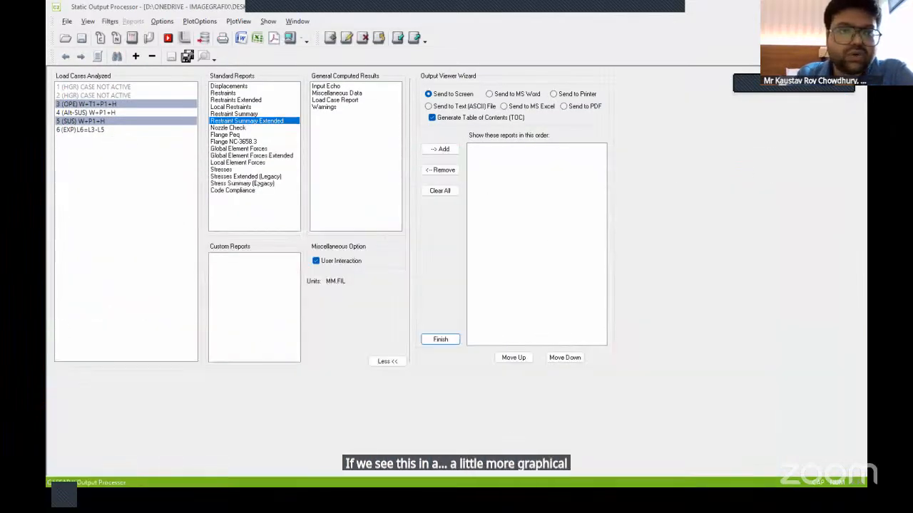
# Step: Plot the operating case W+T1+P1+H in 3D from the side, showing the deflected shape and node numbers
pyautogui.click(149, 40)
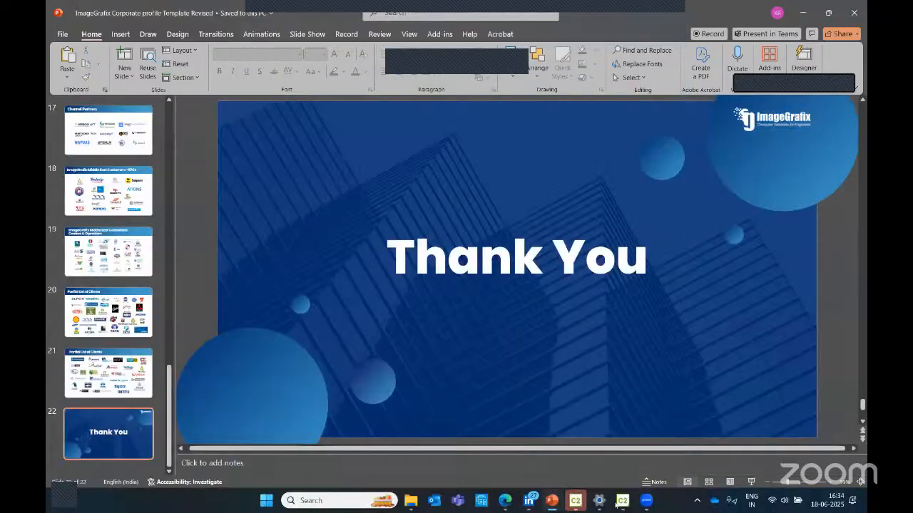
pyautogui.click(621, 501)
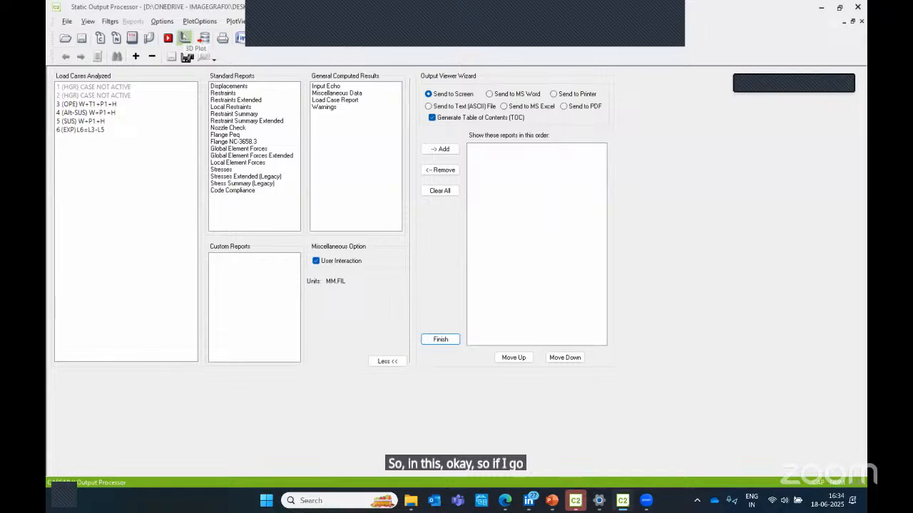
pyautogui.click(185, 38)
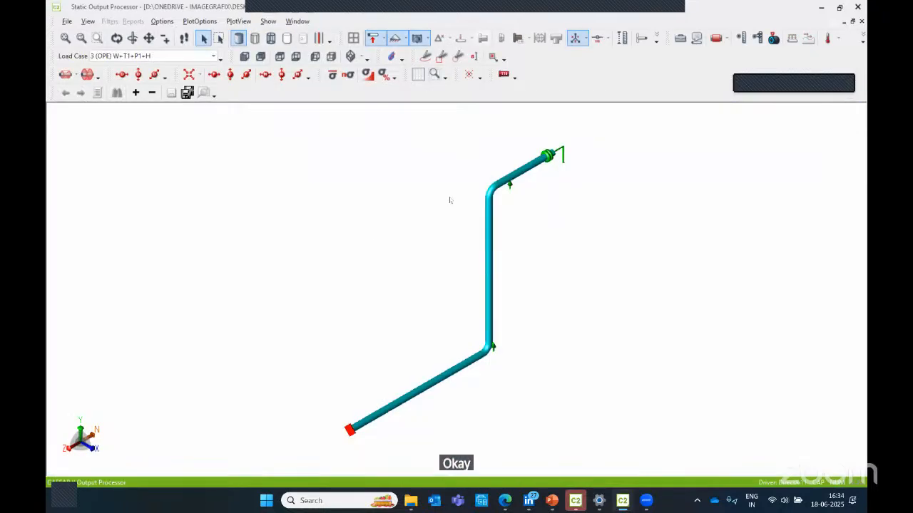
pyautogui.click(332, 56)
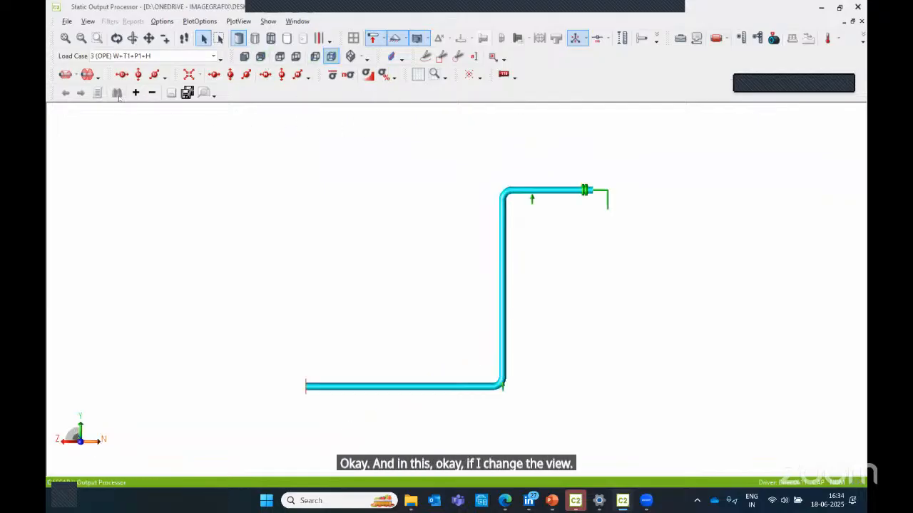
pyautogui.click(65, 74)
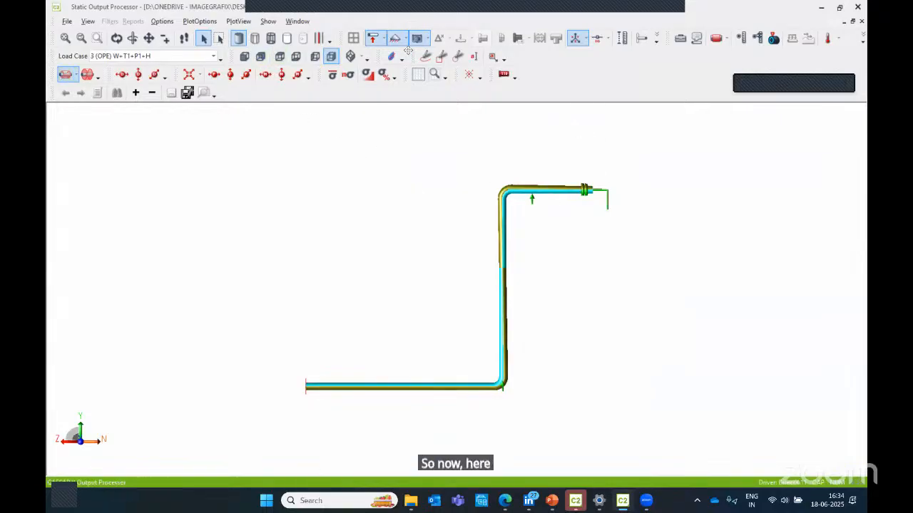
pyautogui.click(595, 38)
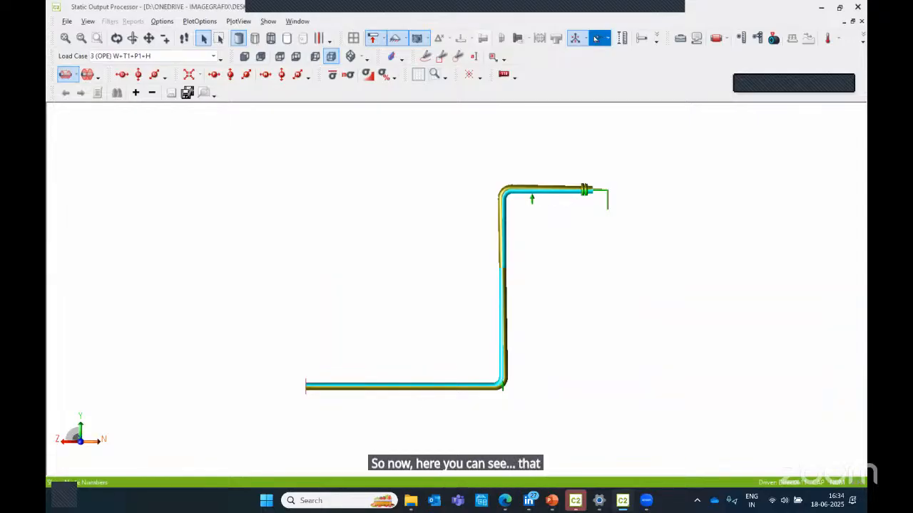
# Step: Examine the deflected shape at the node 40 support and along the vertical run to the node 20 support
pyautogui.scroll(5, 533, 202)
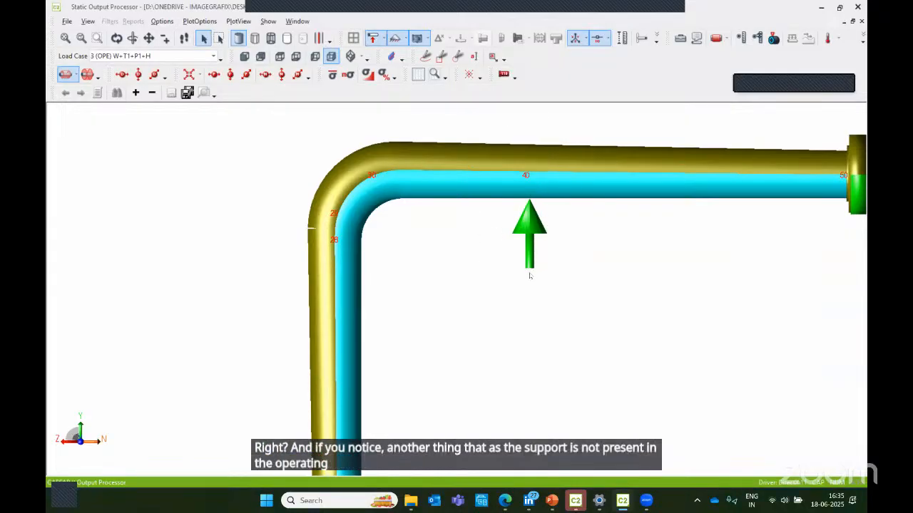
pyautogui.scroll(-2, 529, 276)
pyautogui.scroll(-1, 530, 276)
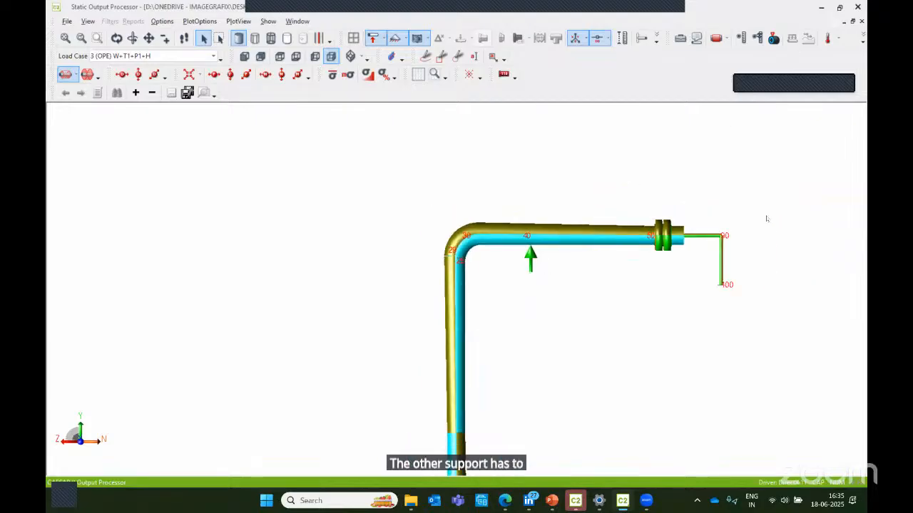
pyautogui.scroll(-1, 644, 258)
pyautogui.moveTo(606, 310); pyautogui.dragTo(636, 153, button='middle')
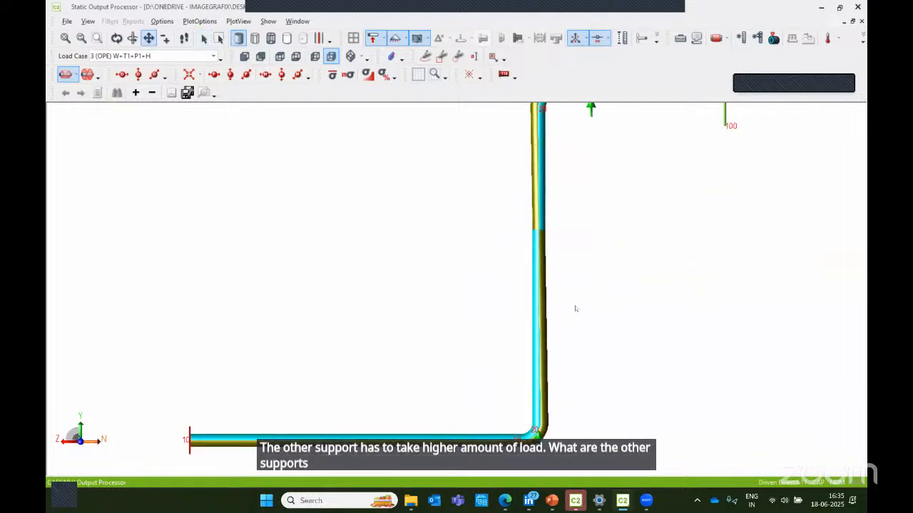
pyautogui.moveTo(576, 309); pyautogui.dragTo(478, 371, button='middle')
pyautogui.scroll(-1, 478, 371)
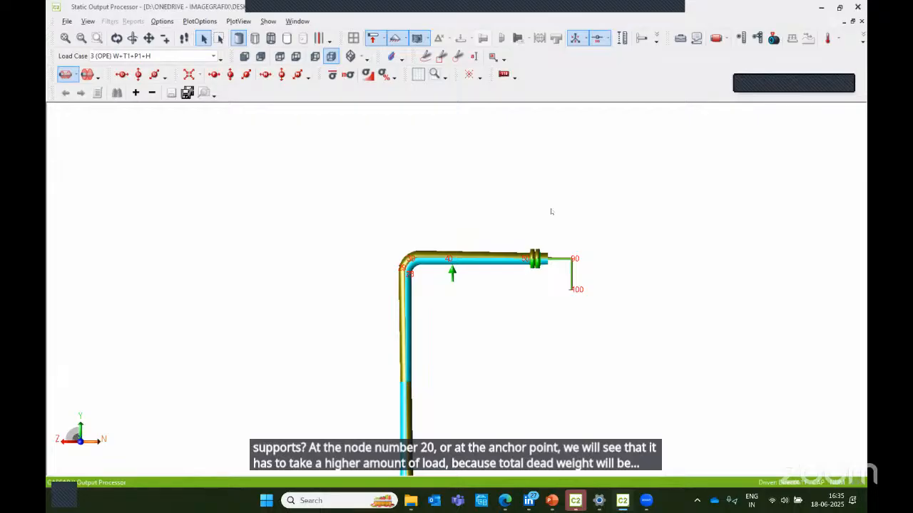
# Step: Close the 3D results plot and return to the report selection of the CAESAR II static output
pyautogui.click(858, 8)
pyautogui.moveTo(644, 508)
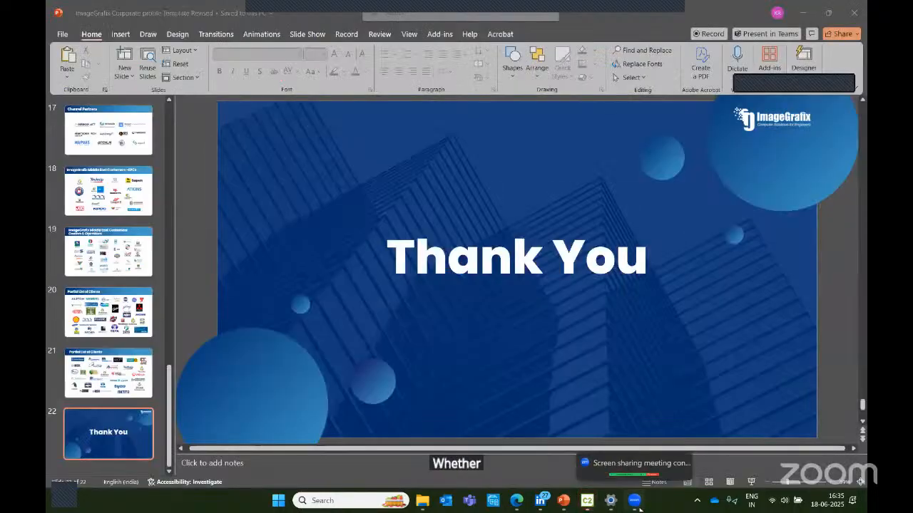
pyautogui.click(803, 13)
pyautogui.click(587, 500)
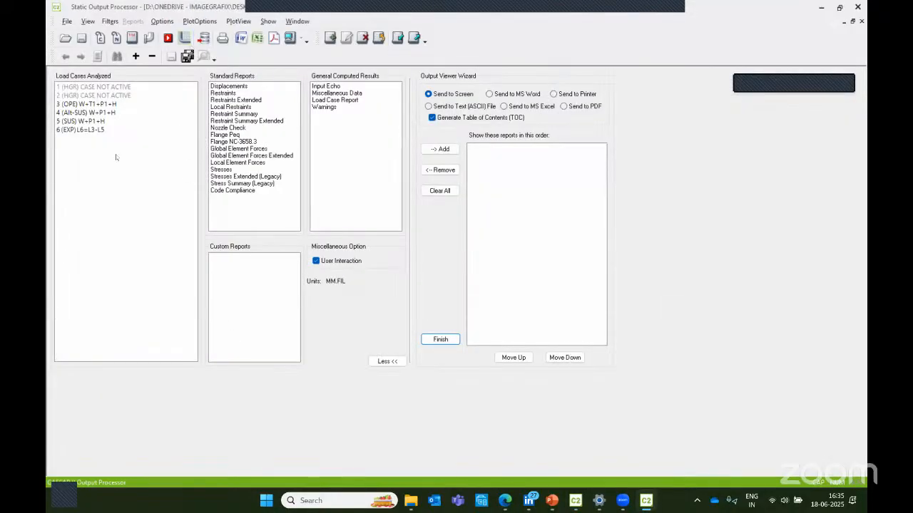
# Step: Display the Restraint Summary Extended report again for load cases 3 (OPE) and 5 (SUS) to compare support loads
pyautogui.click(72, 104)
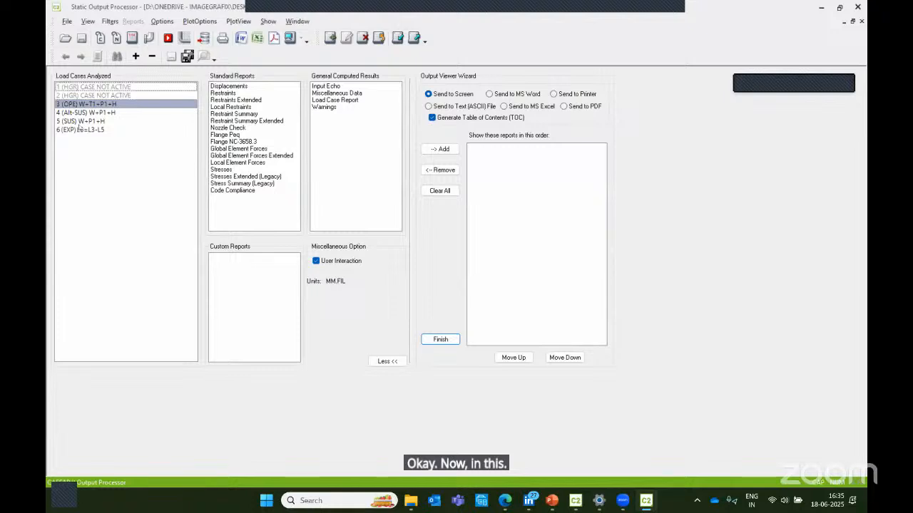
pyautogui.keyDown('ctrl'); pyautogui.click(80, 121); pyautogui.keyUp('ctrl')
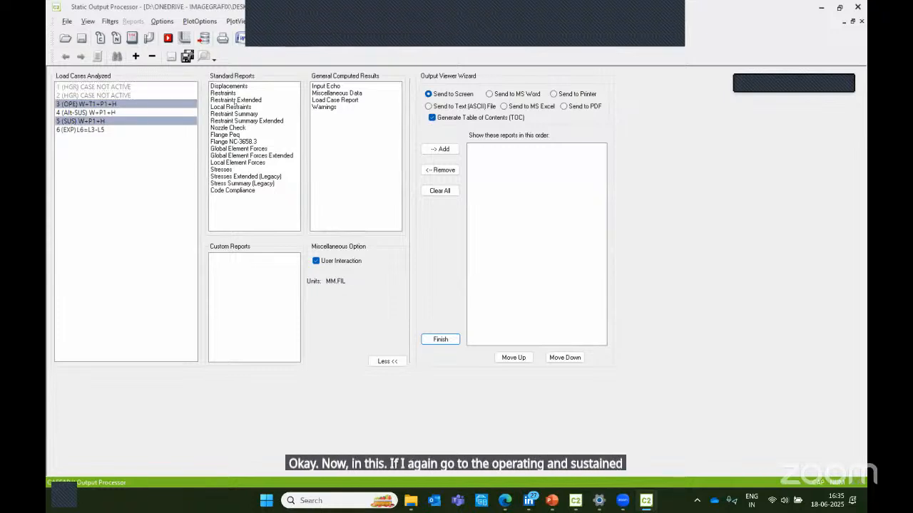
pyautogui.click(243, 120)
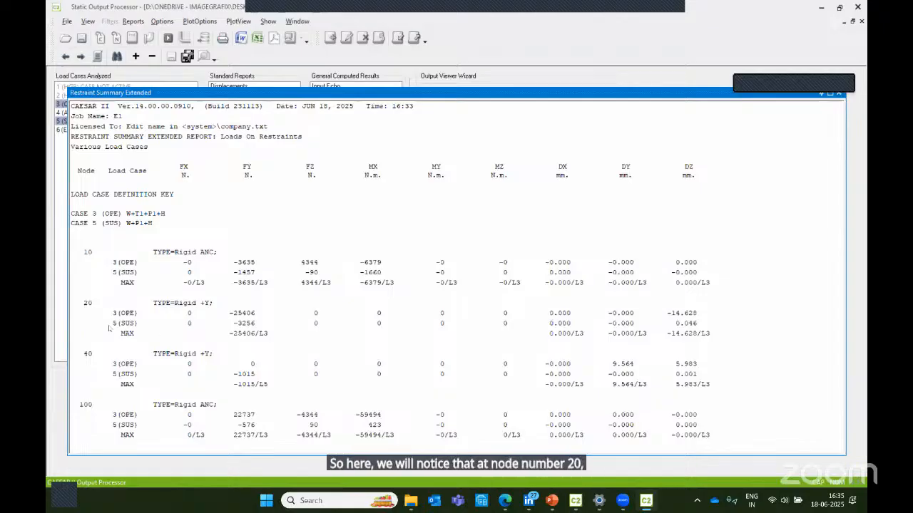
# Step: Check the sustained-case vertical load FY on the node 20 support in the restraint report
pyautogui.click(130, 327)
pyautogui.moveTo(130, 326); pyautogui.dragTo(246, 325)
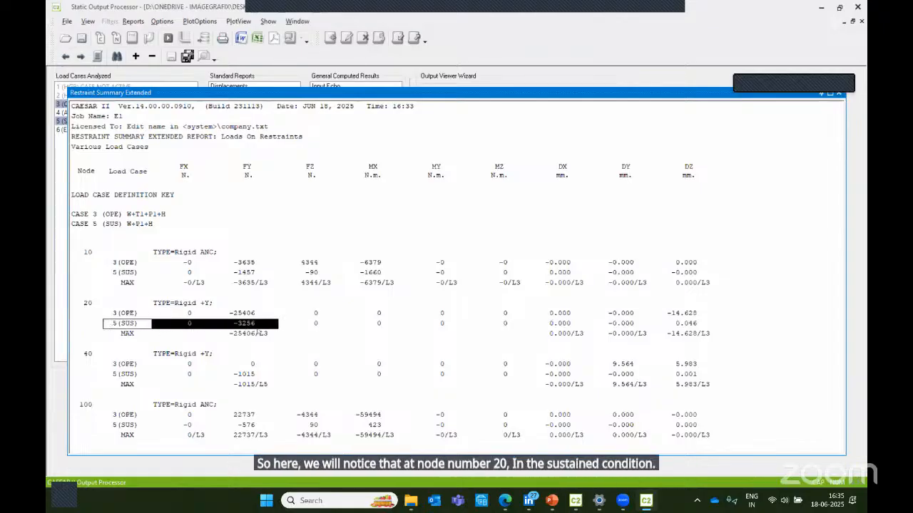
pyautogui.click(258, 327)
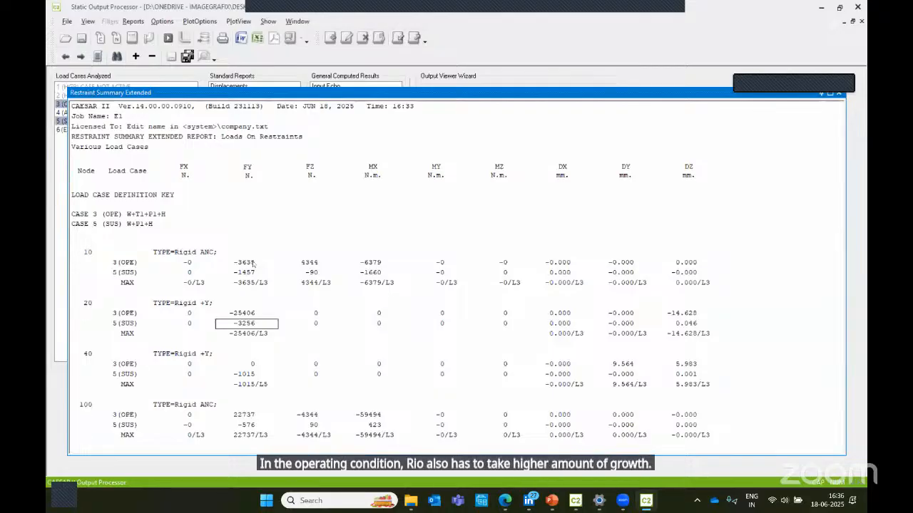
# Step: Close the restraint report, return to the piping input and delete the +Y restraint at node 40 on element 30-40
pyautogui.click(840, 95)
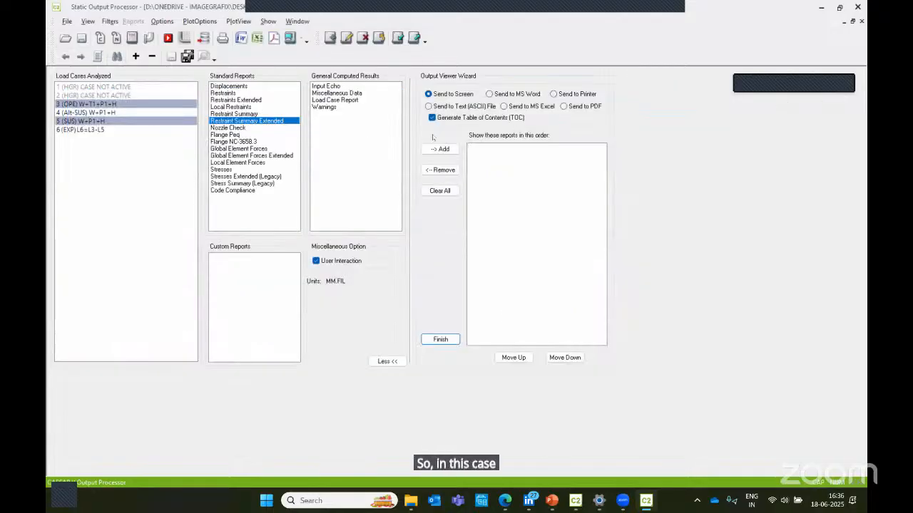
pyautogui.click(149, 38)
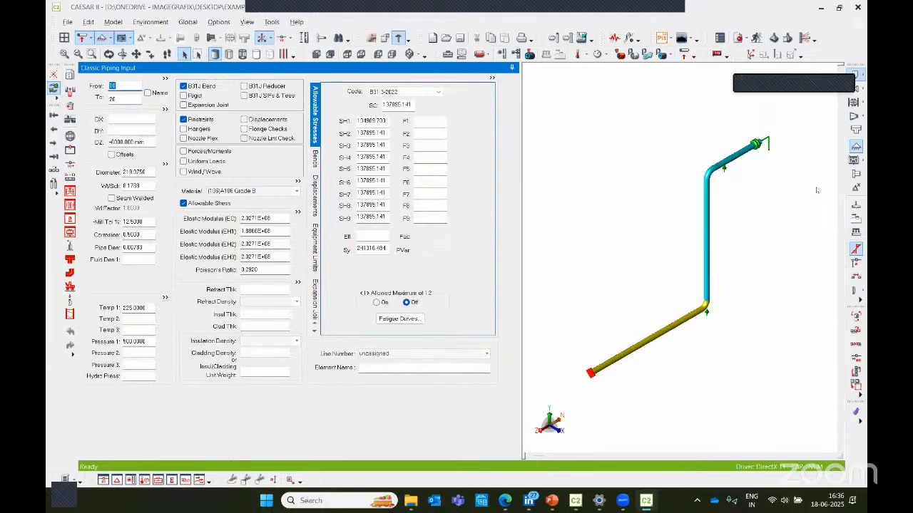
pyautogui.click(391, 54)
pyautogui.scroll(5, 741, 182)
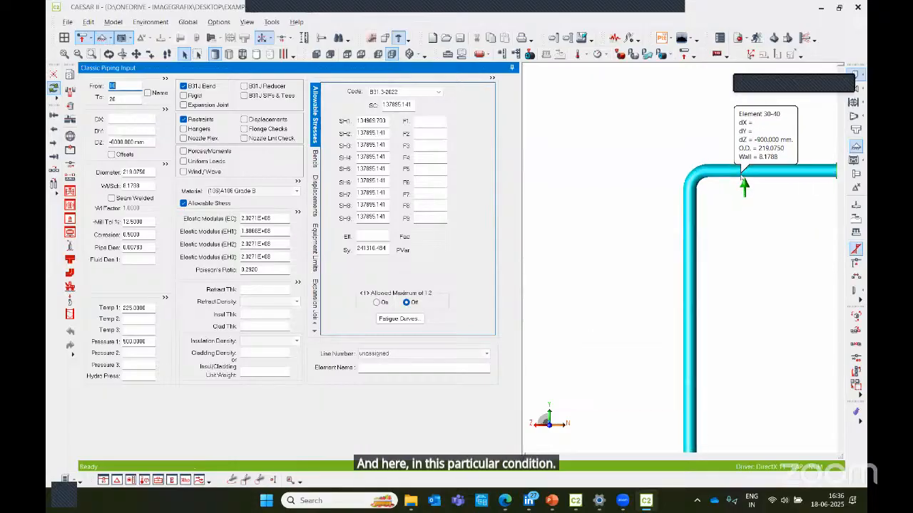
pyautogui.click(210, 120)
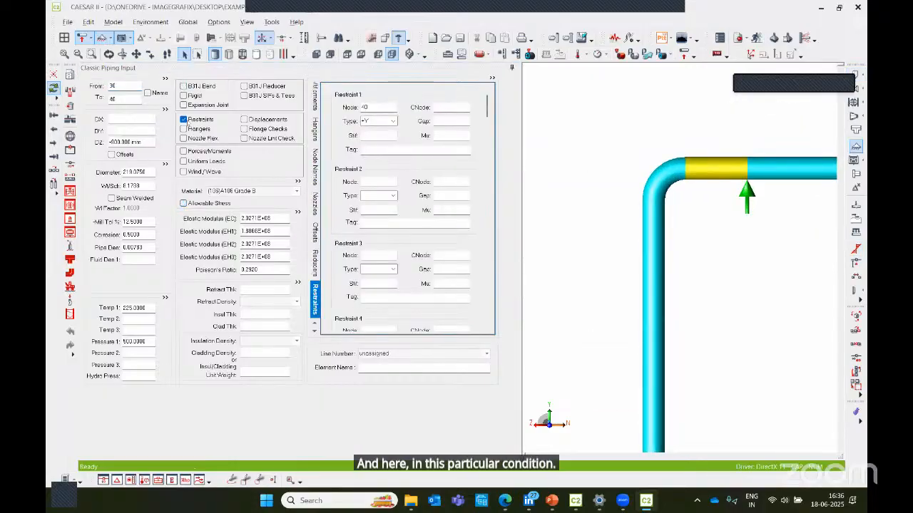
pyautogui.click(184, 120)
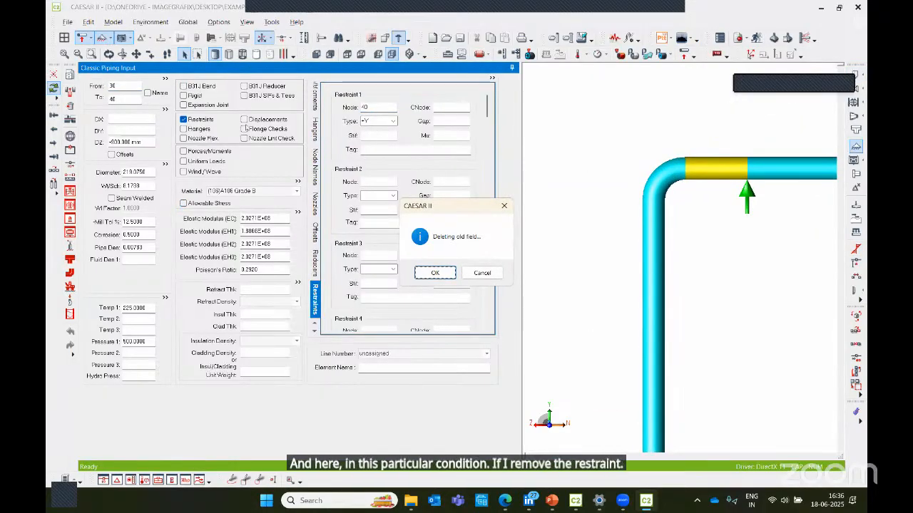
pyautogui.click(430, 273)
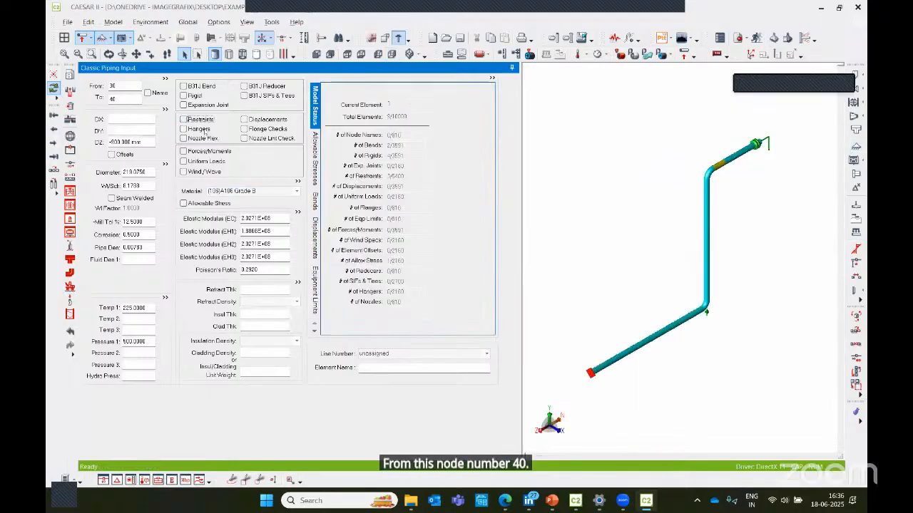
# Step: Add a hanger at node 40 on element 30-40, using 1 - ANVIL as its hanger table
pyautogui.click(200, 129)
pyautogui.click(206, 130)
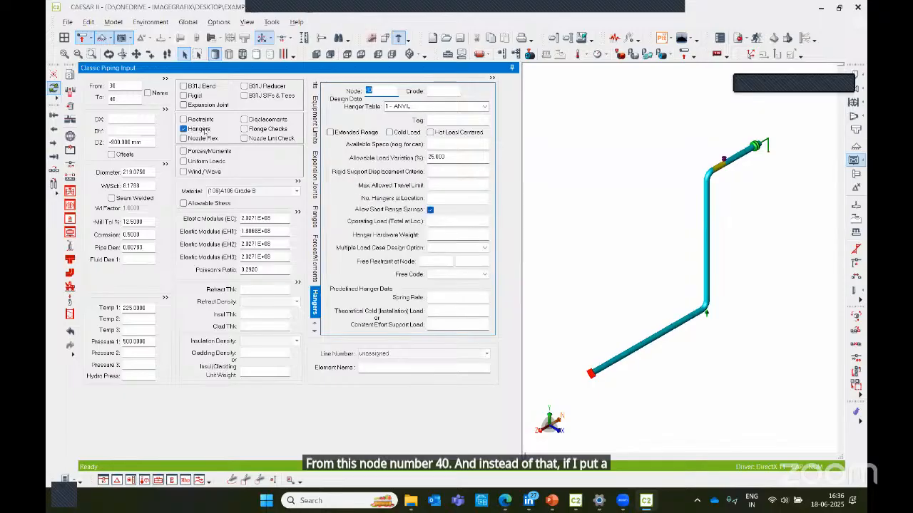
pyautogui.click(484, 106)
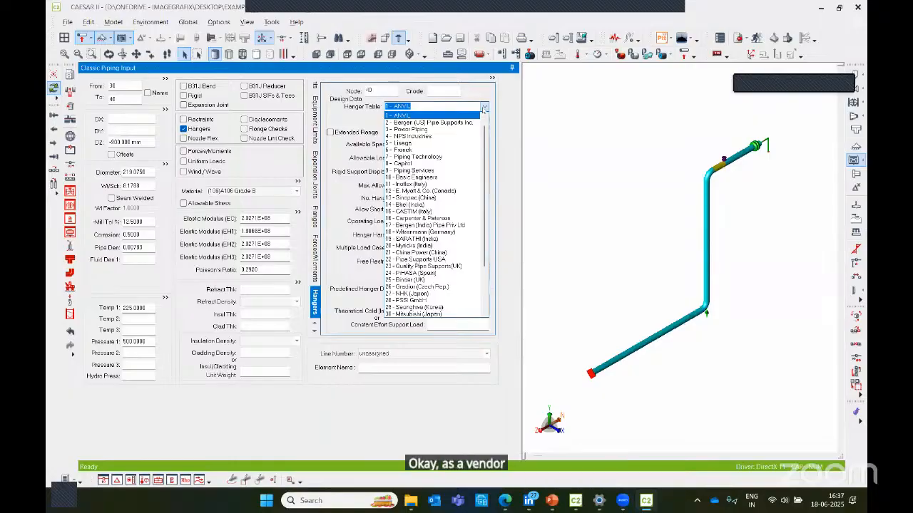
pyautogui.scroll(-3, 433, 214)
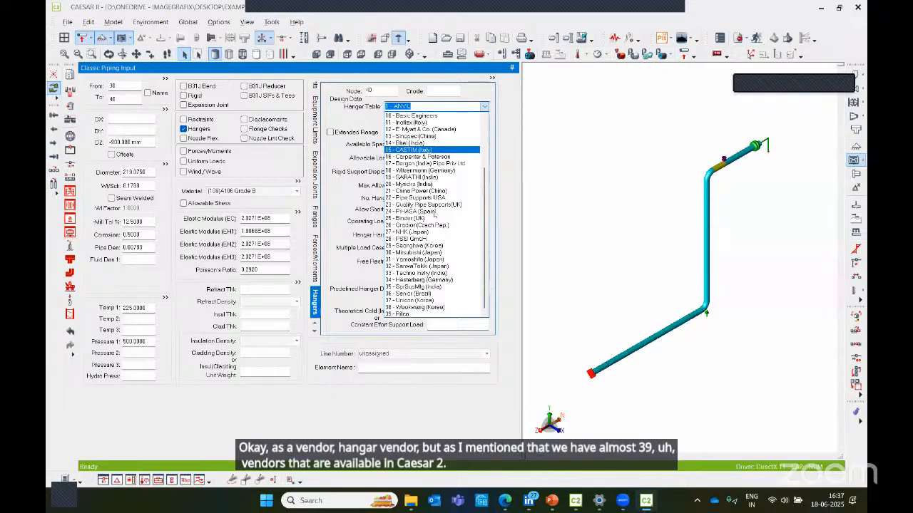
pyautogui.scroll(3, 434, 214)
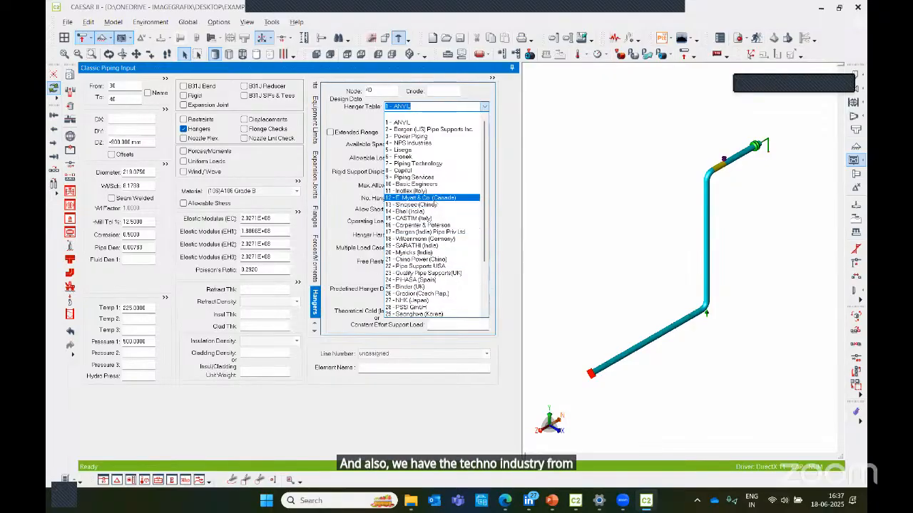
pyautogui.scroll(-3, 439, 240)
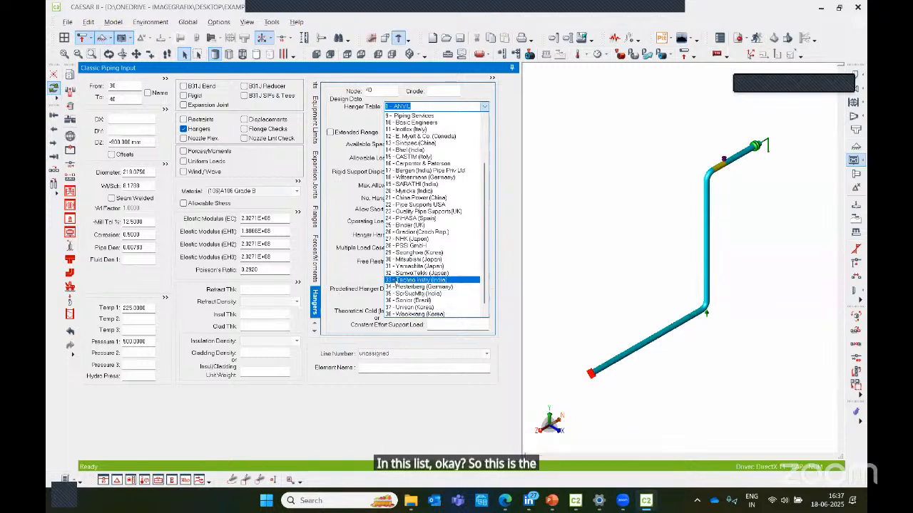
pyautogui.scroll(3, 426, 279)
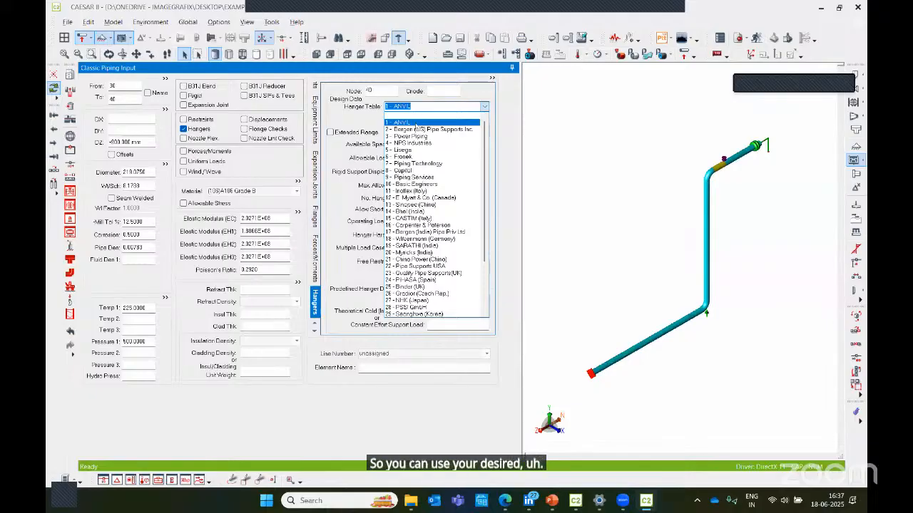
pyautogui.click(417, 124)
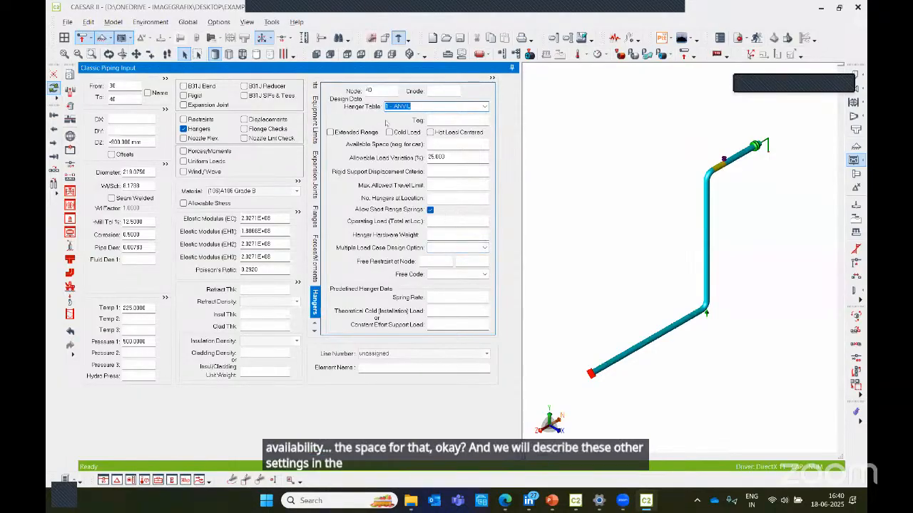
# Step: Close the earlier static output and run the error check on the model with the hanger
pyautogui.click(552, 154)
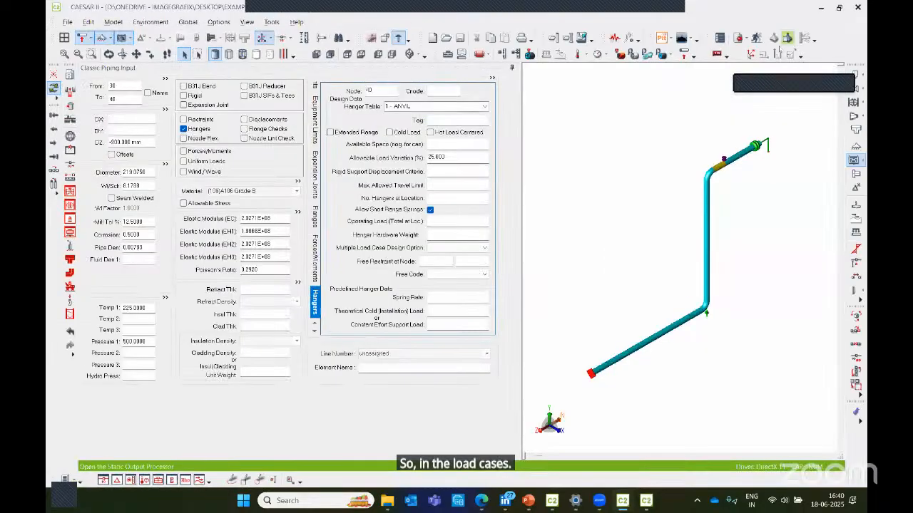
pyautogui.click(644, 501)
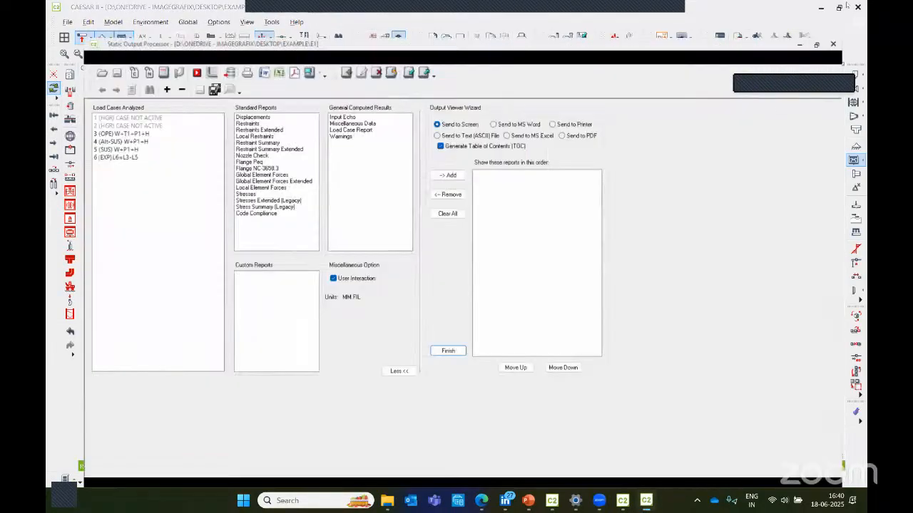
pyautogui.click(740, 38)
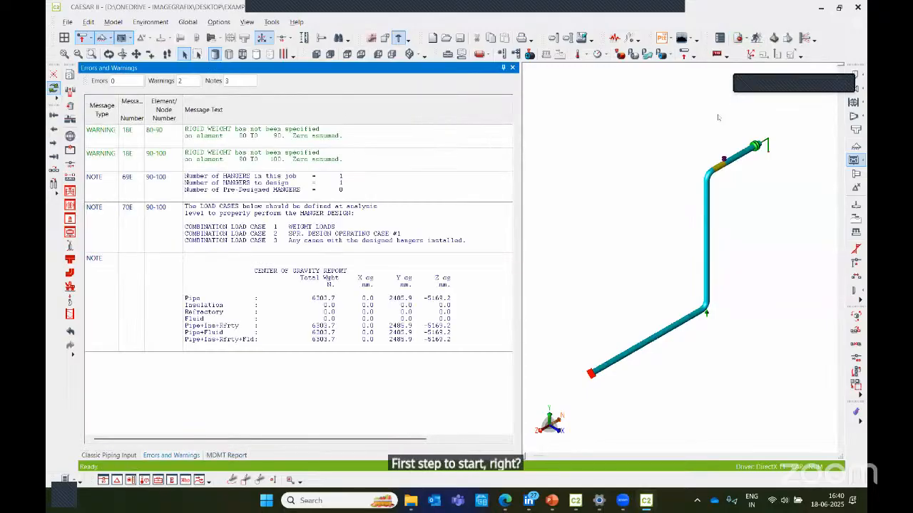
# Step: Accept the recommended load cases in the static load case editor and widen the Name column to show the full case names
pyautogui.click(770, 40)
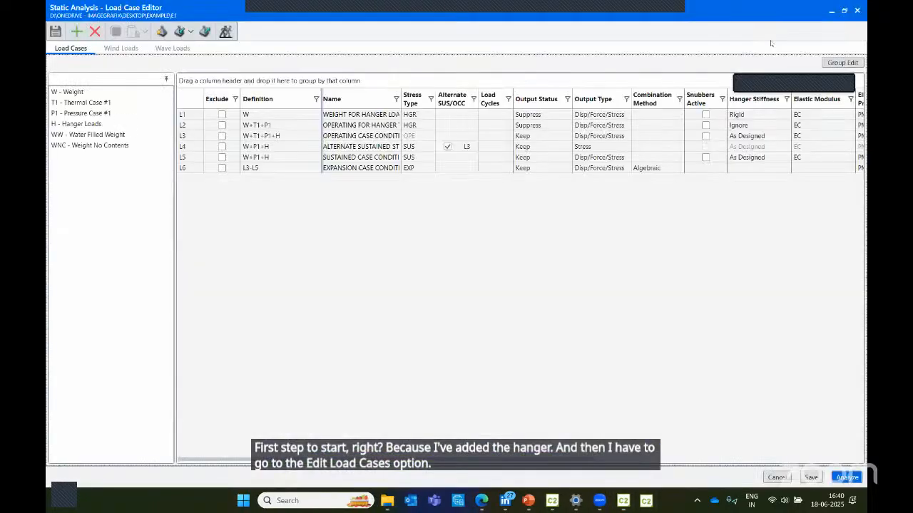
pyautogui.click(163, 32)
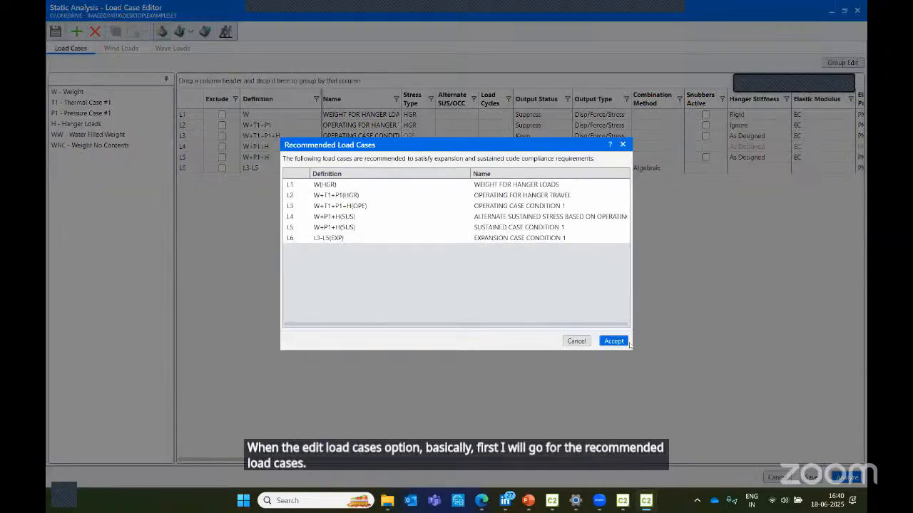
pyautogui.click(614, 341)
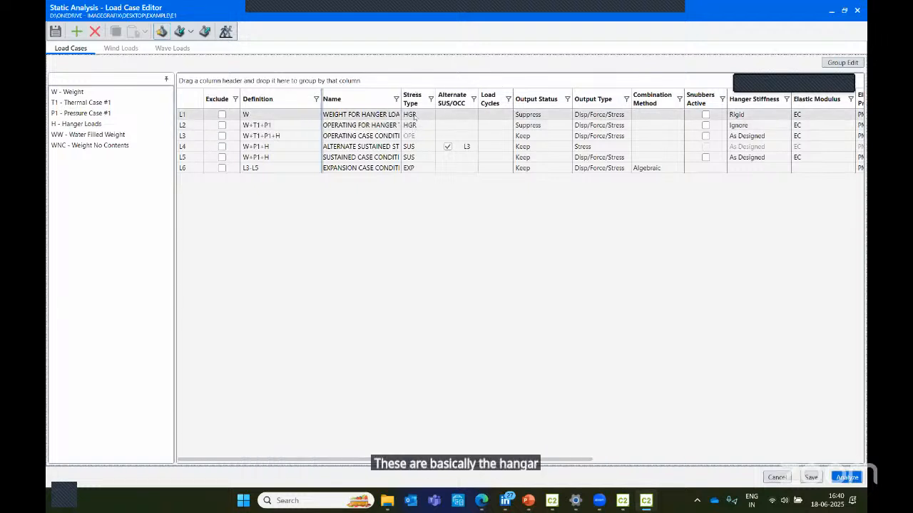
pyautogui.moveTo(398, 93); pyautogui.dragTo(508, 94)
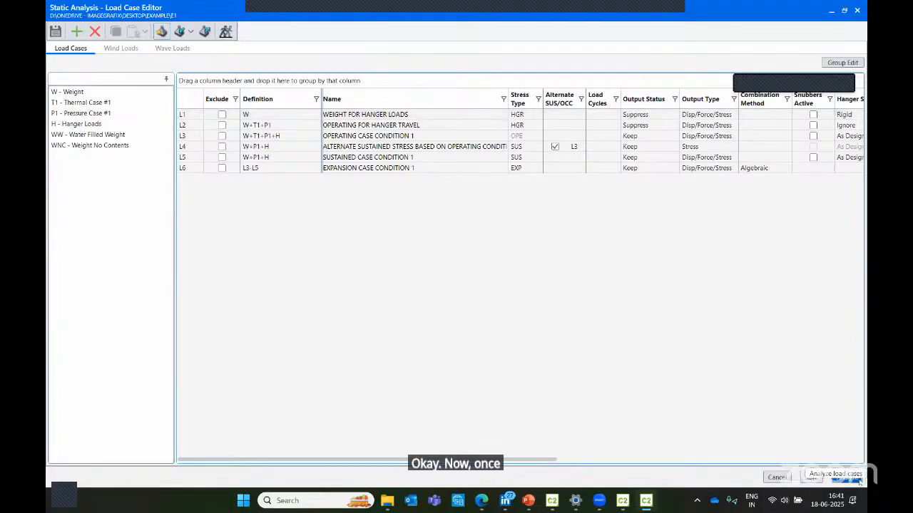
# Step: Analyze the load cases and display the Hanger Table W/Text report
pyautogui.click(859, 482)
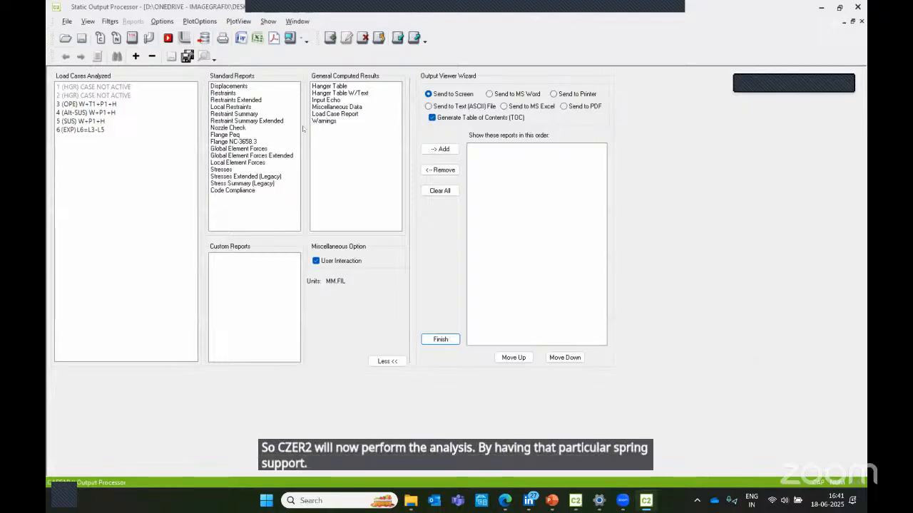
pyautogui.click(336, 93)
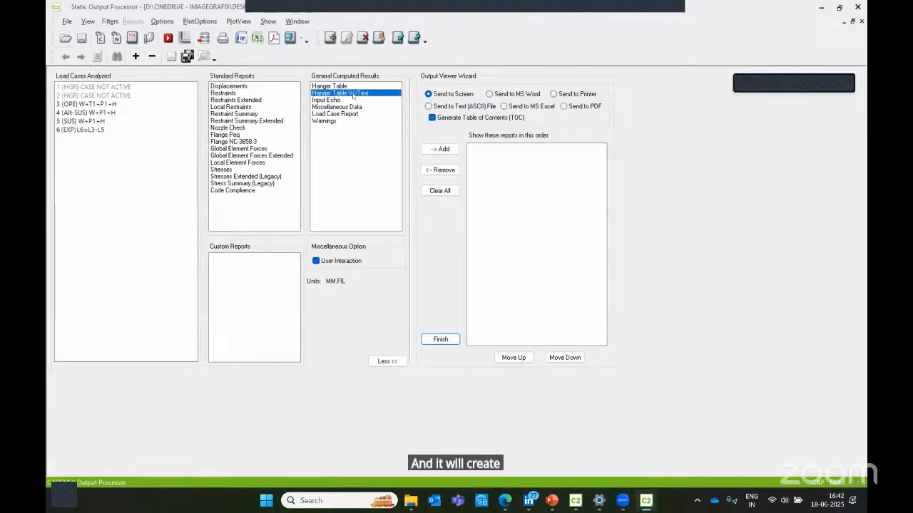
pyautogui.click(289, 37)
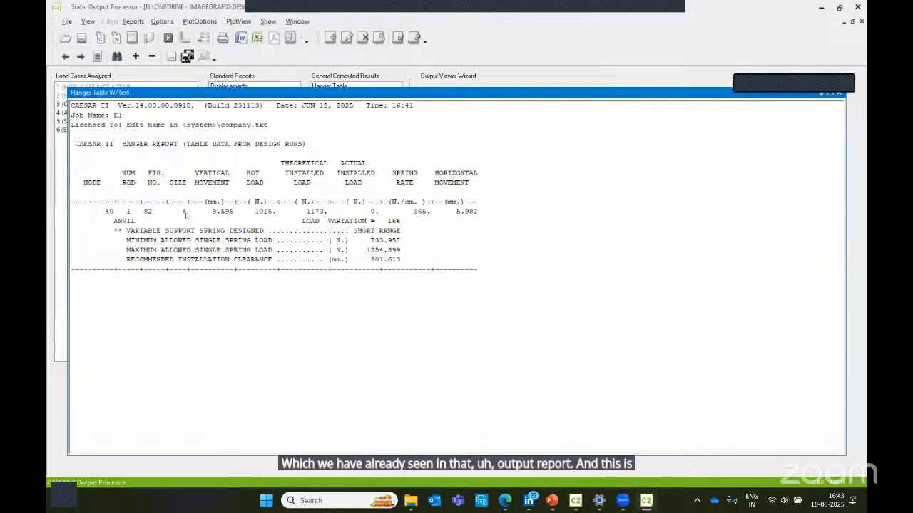
# Step: Check the size, figure number and spring rate of the designed node 40 spring in the hanger report
pyautogui.doubleClick(184, 212)
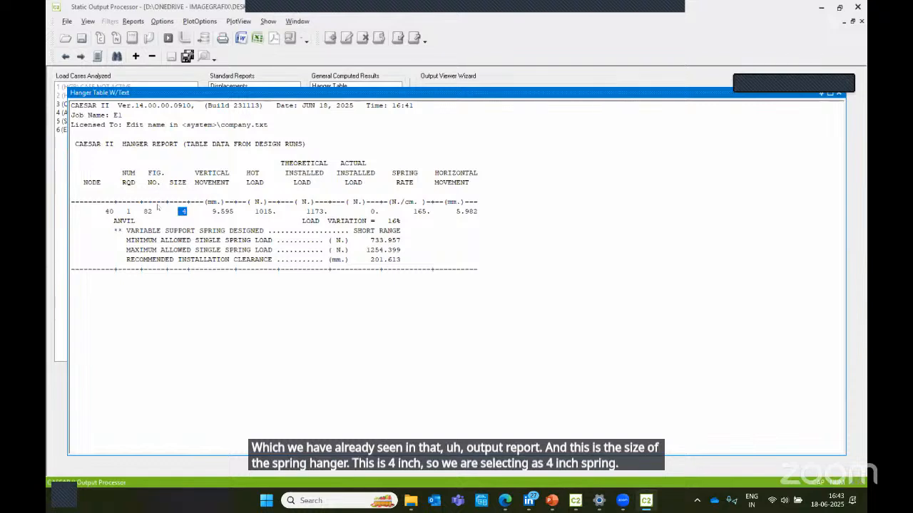
pyautogui.moveTo(154, 210); pyautogui.dragTo(142, 211)
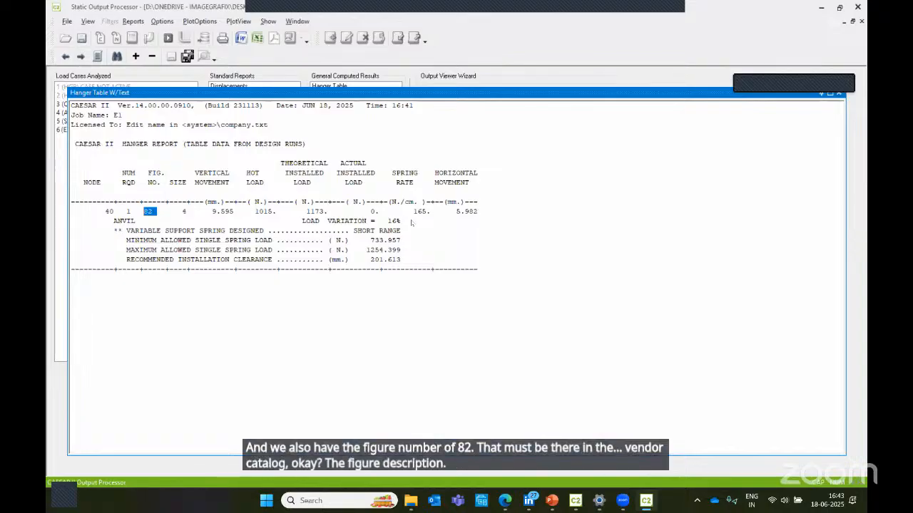
pyautogui.doubleClick(422, 211)
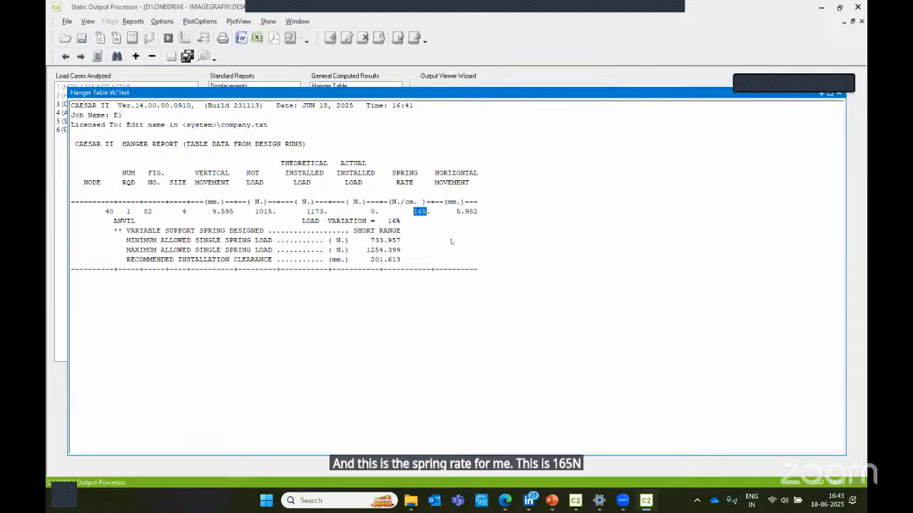
pyautogui.click(451, 241)
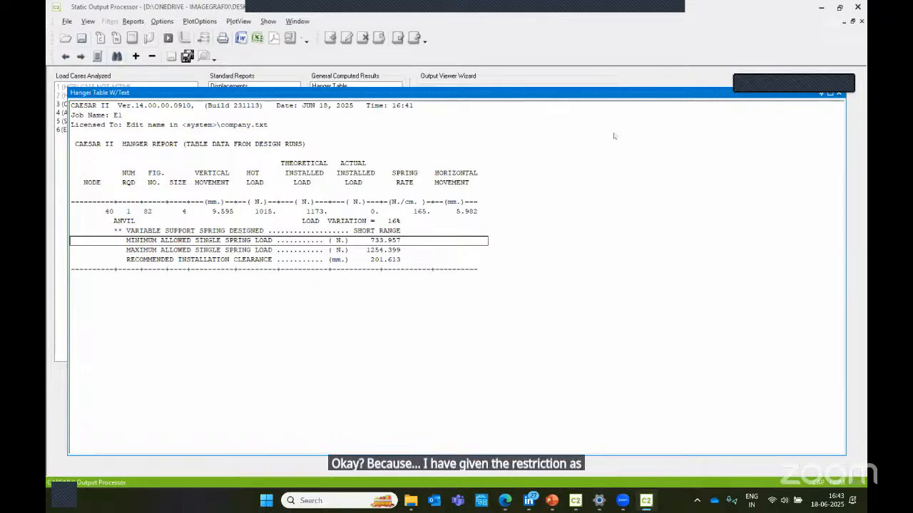
# Step: Close the hanger report and switch to the Spring Hanger Selection presentation in PowerPoint
pyautogui.click(829, 93)
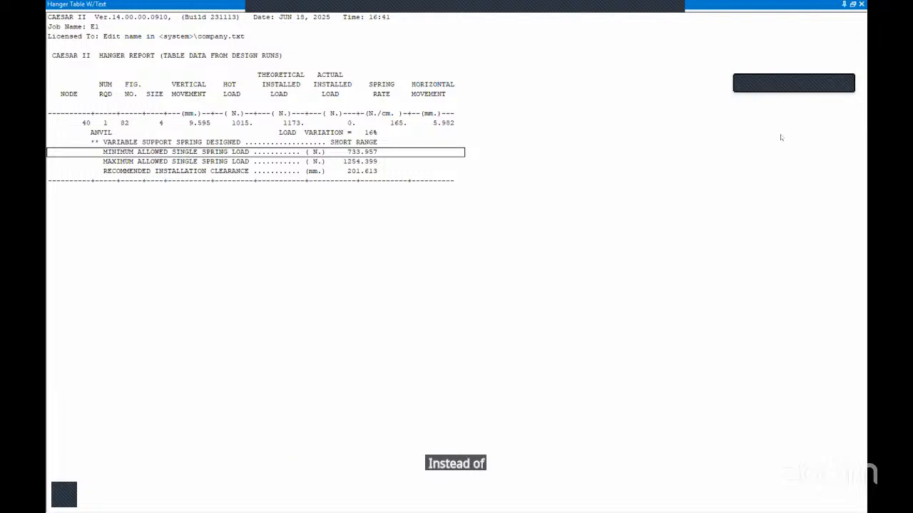
pyautogui.click(861, 4)
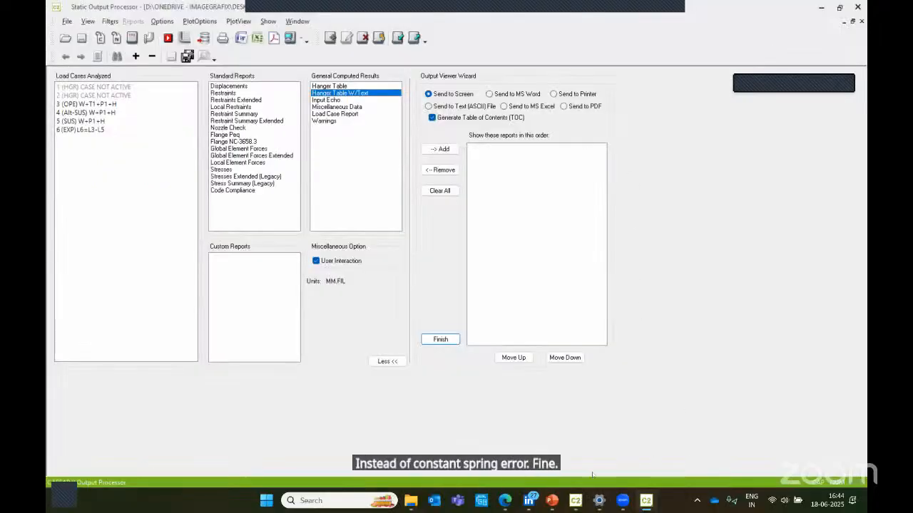
pyautogui.moveTo(551, 501)
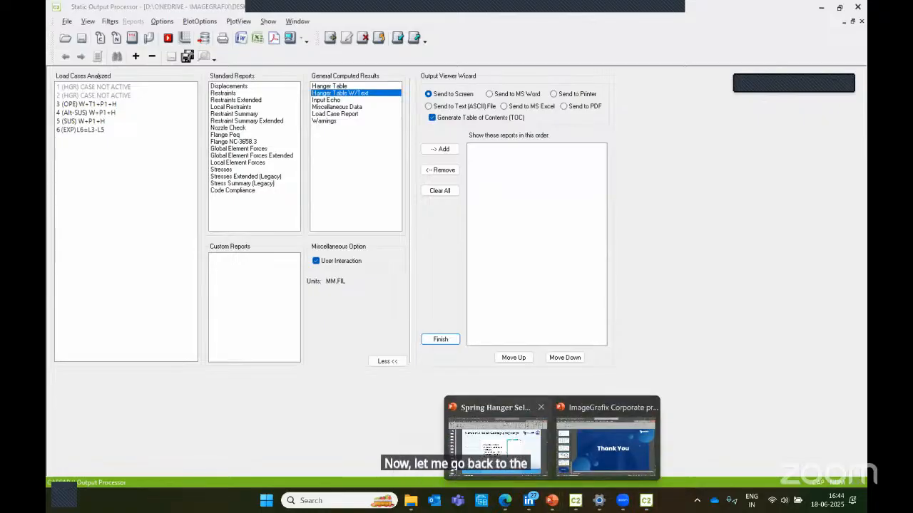
pyautogui.click(497, 441)
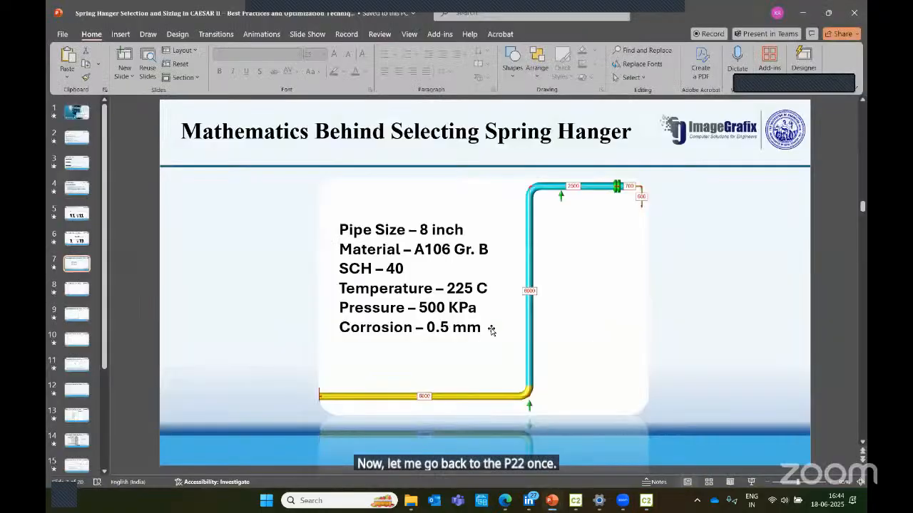